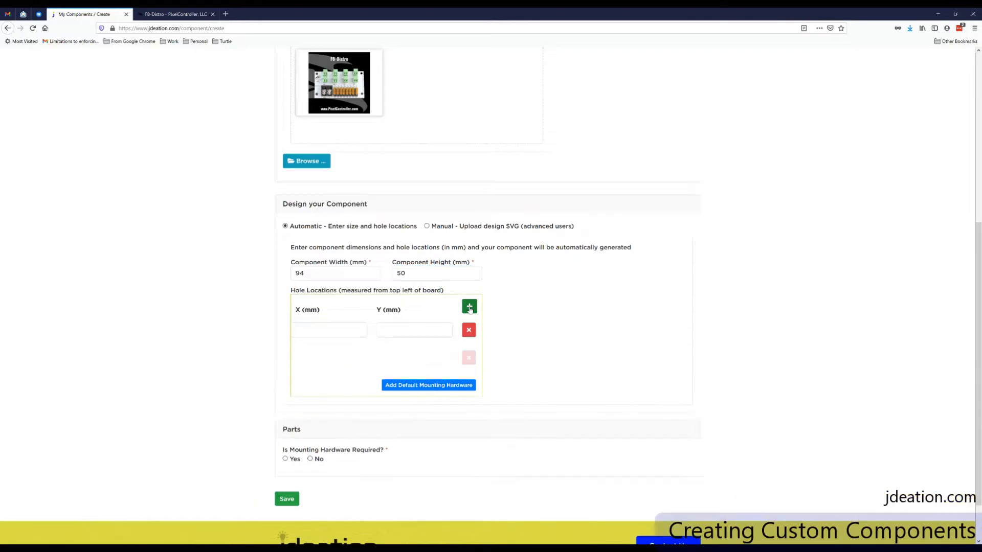
- Extend the hole location list to four rows and enter the first two holes at X 5, Y 5 mm and X 5, Y 43 mm
click(470, 307)
click(470, 307)
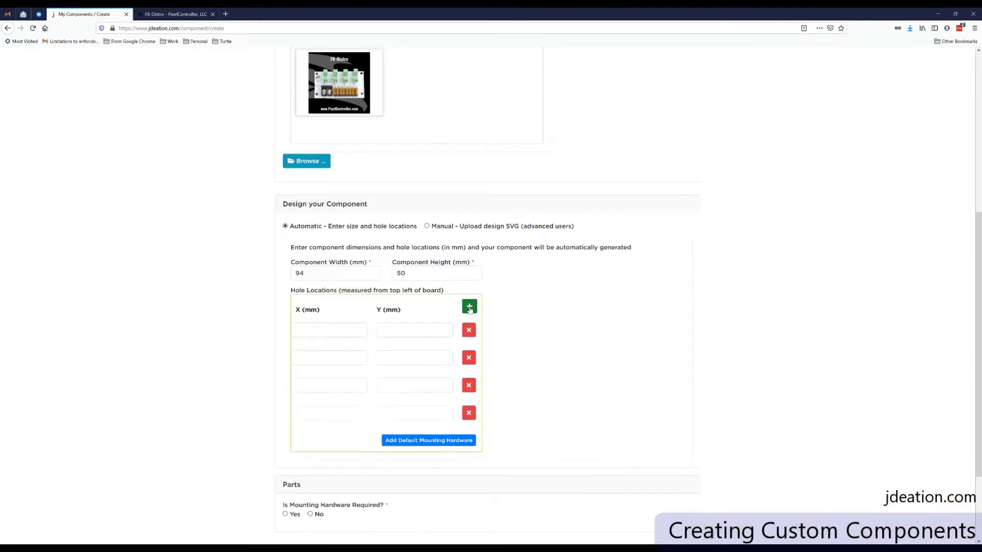
click(337, 329)
text(5)
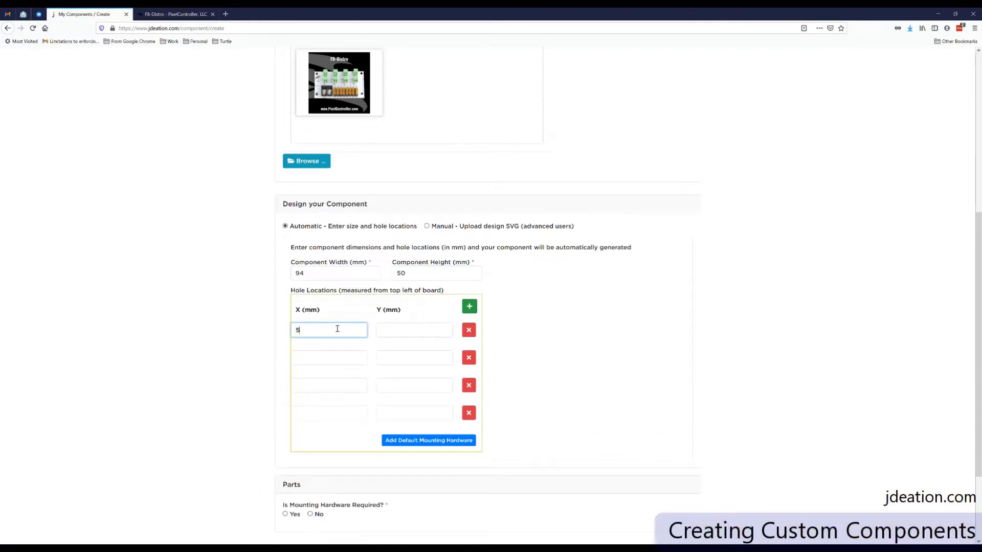
key(Tab)
text(5)
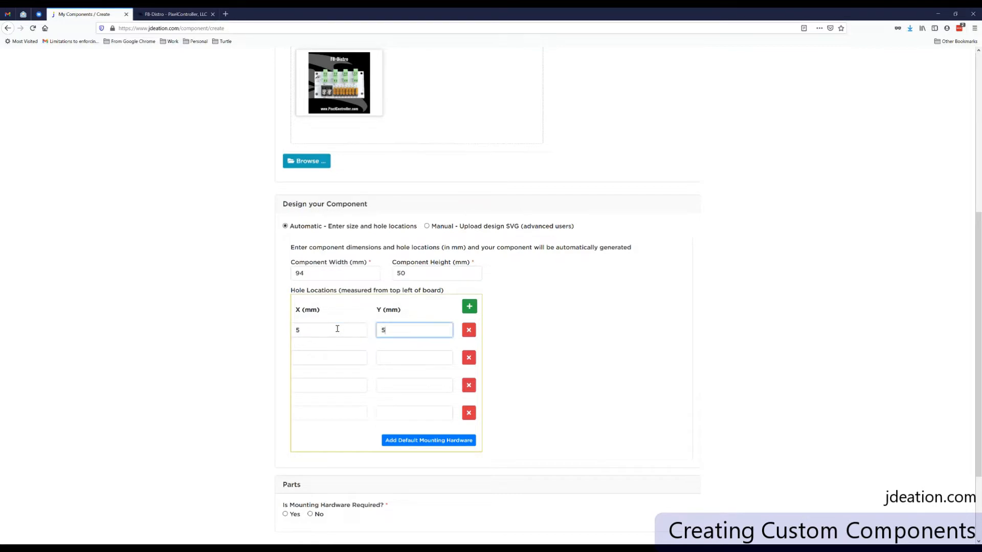
key(Tab)
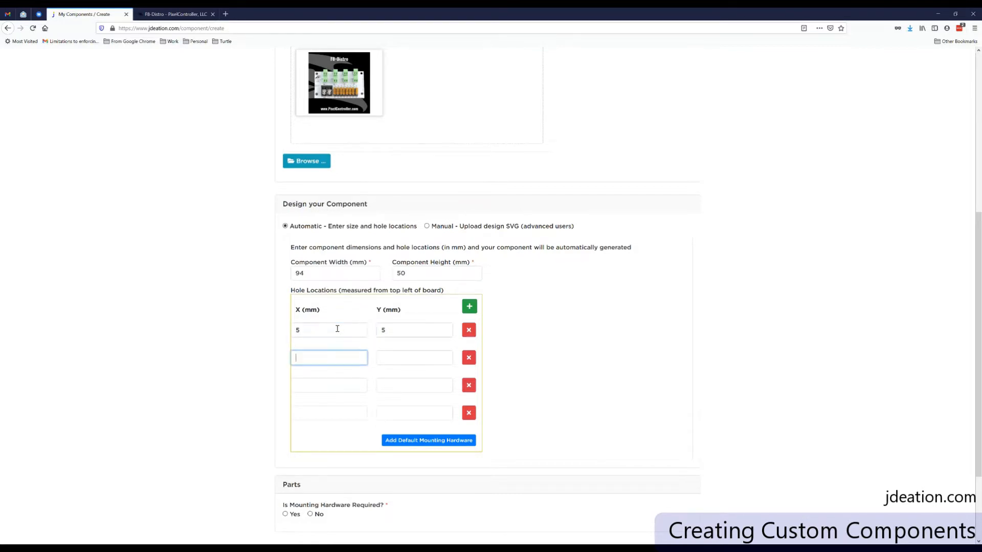
text(5)
key(Tab)
text(43)
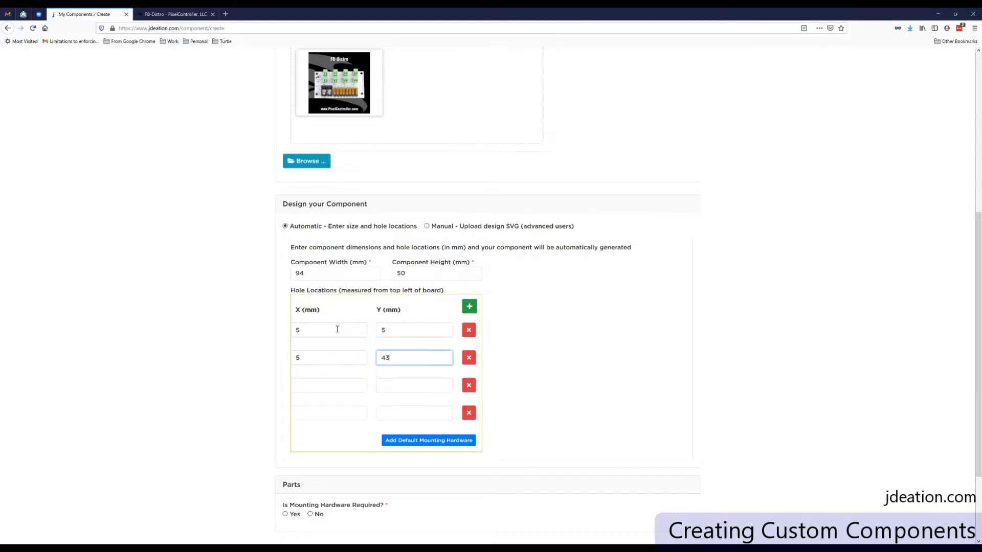
- Enter the third and fourth hole locations at X 86, Y 5 mm and X 86, Y 43 mm
click(316, 384)
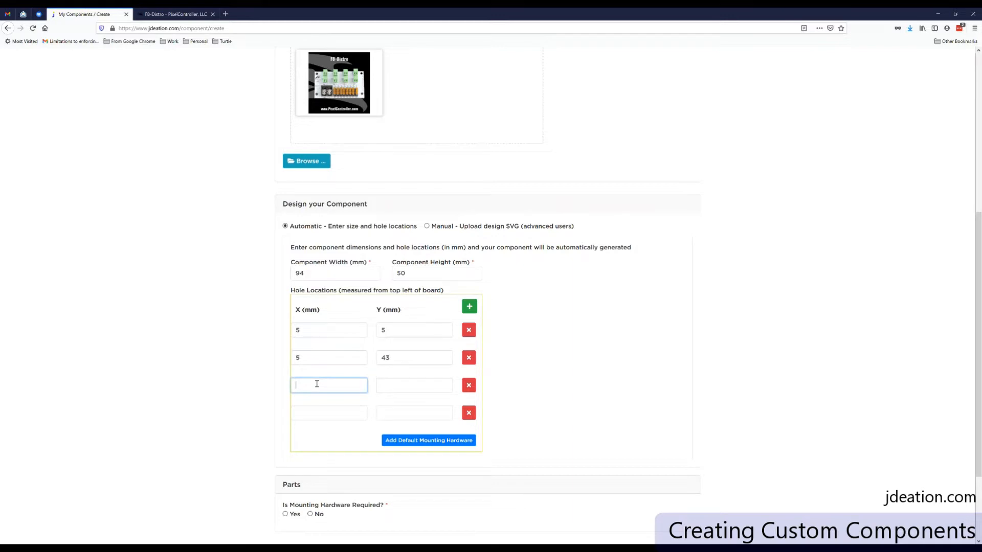
text(86)
key(Tab)
text(5)
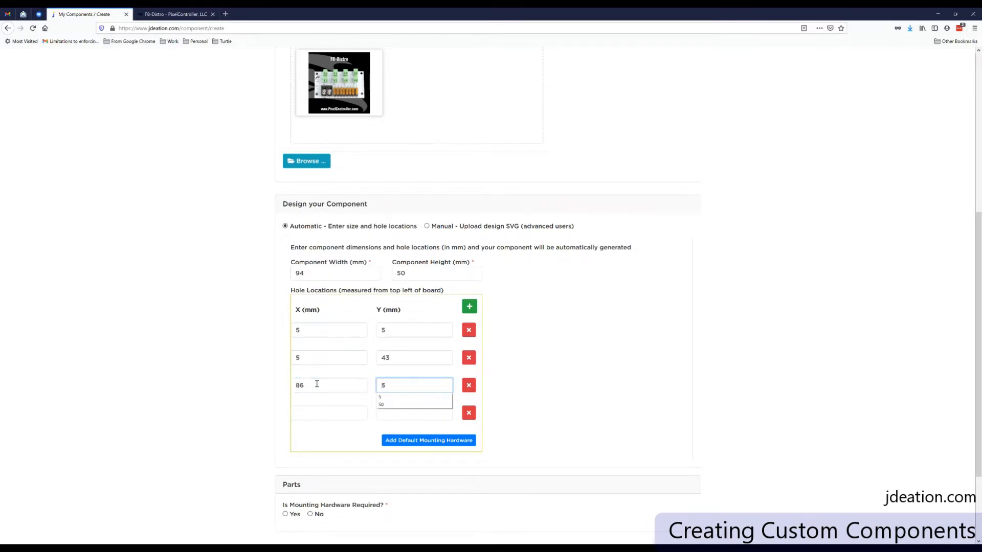
click(310, 413)
text(86)
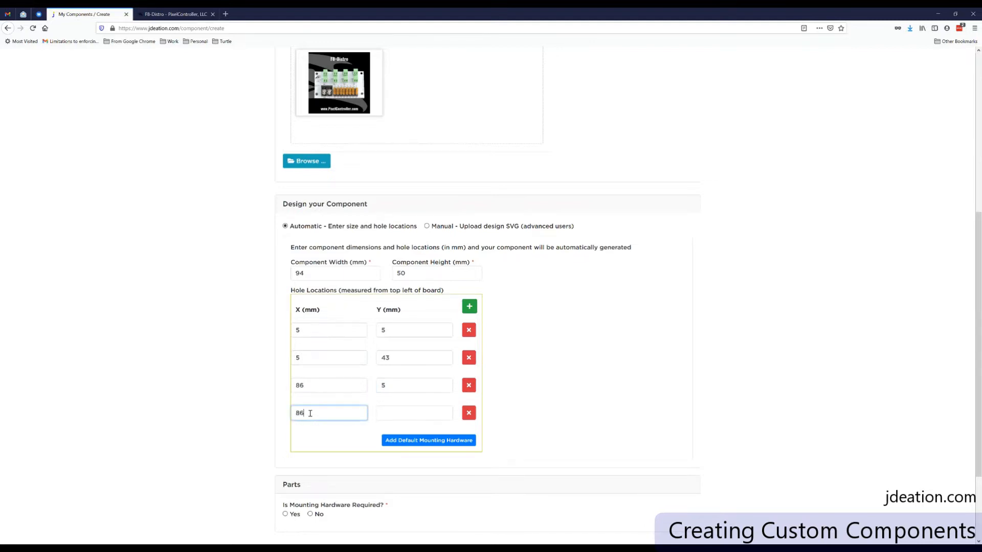
key(Tab)
text(43)
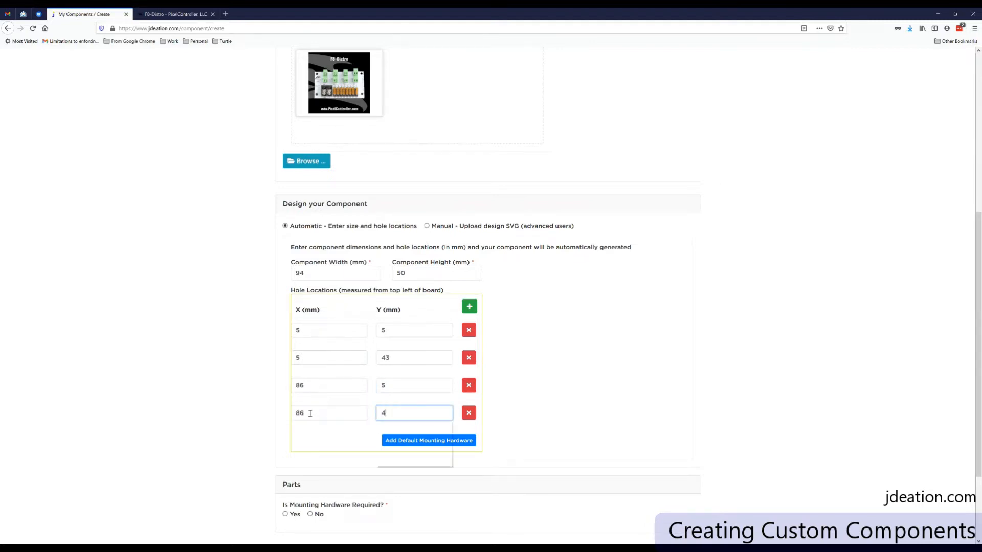
click(576, 413)
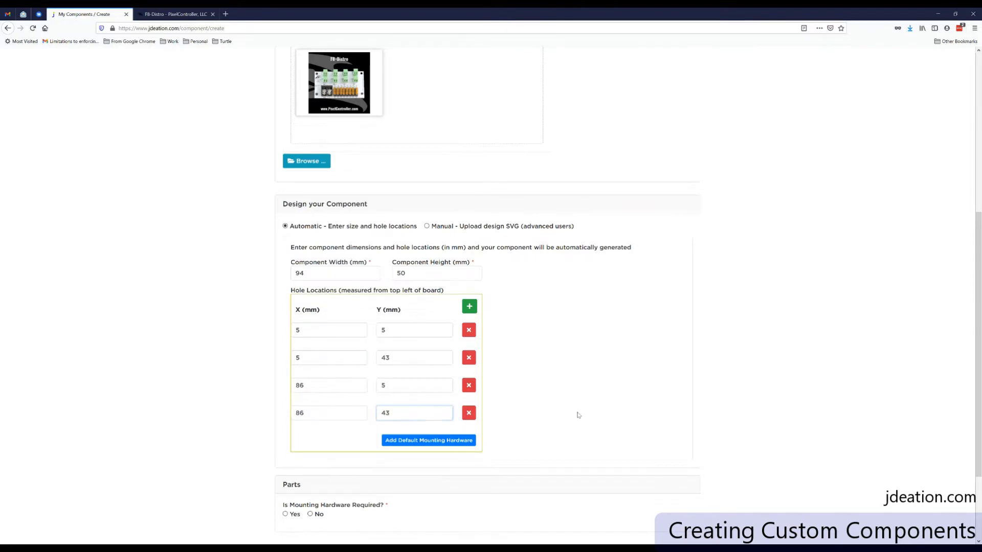
- Add the default mounting hardware to the component and look through the parts available for the standoff row
scroll(575, 413, down, 3)
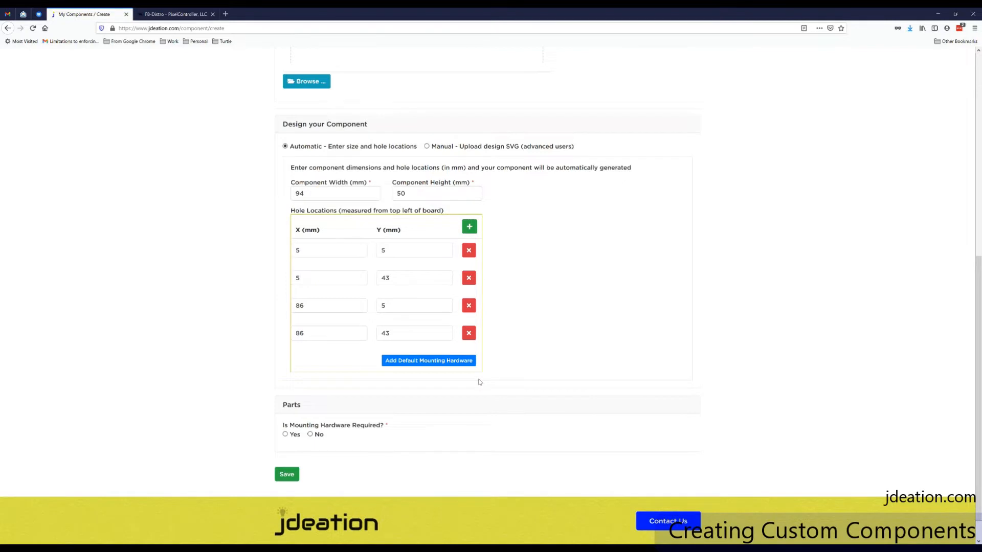
click(430, 361)
scroll(574, 324, down, 2)
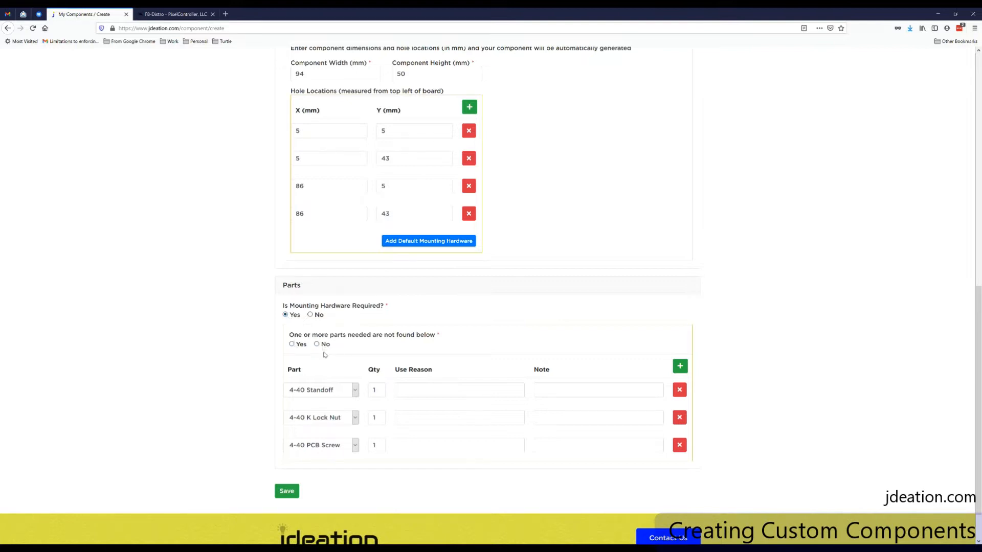
click(355, 394)
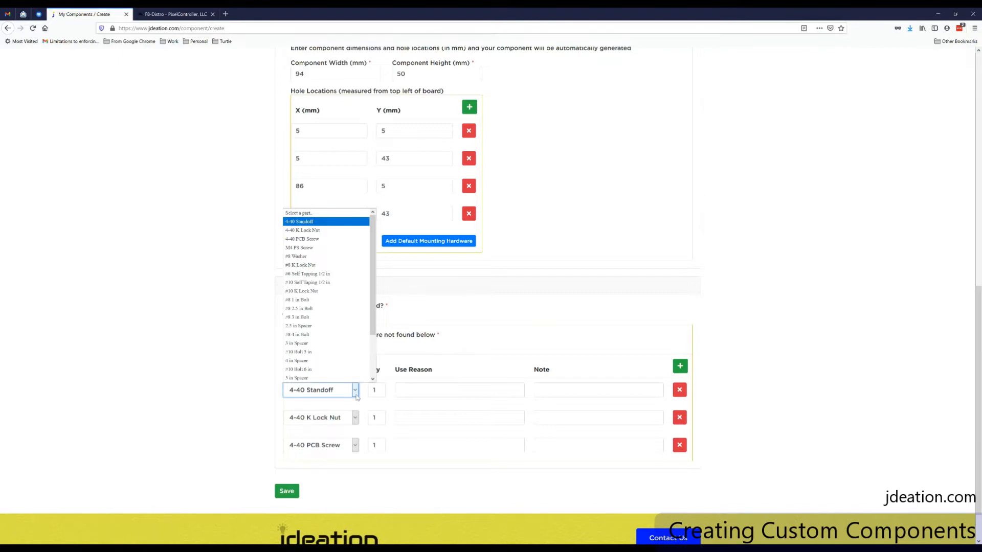
click(355, 395)
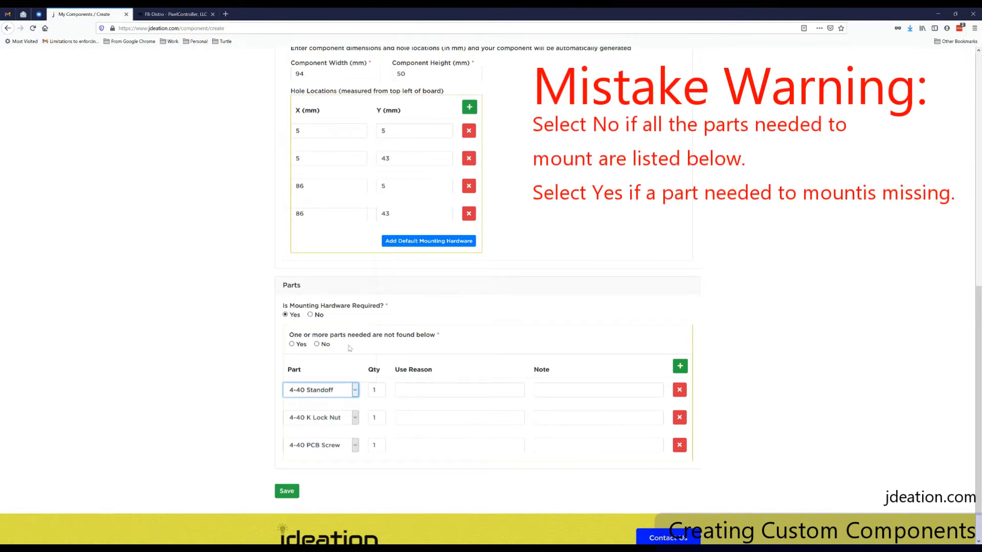
- Answer Yes to one or more needed parts not being found in the list, and save the component
click(317, 345)
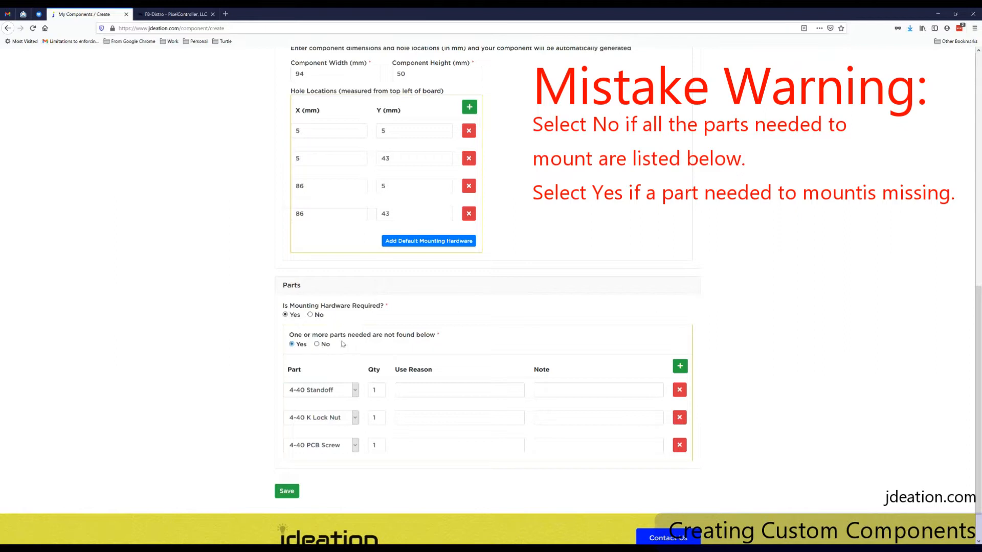
scroll(360, 340, down, 2)
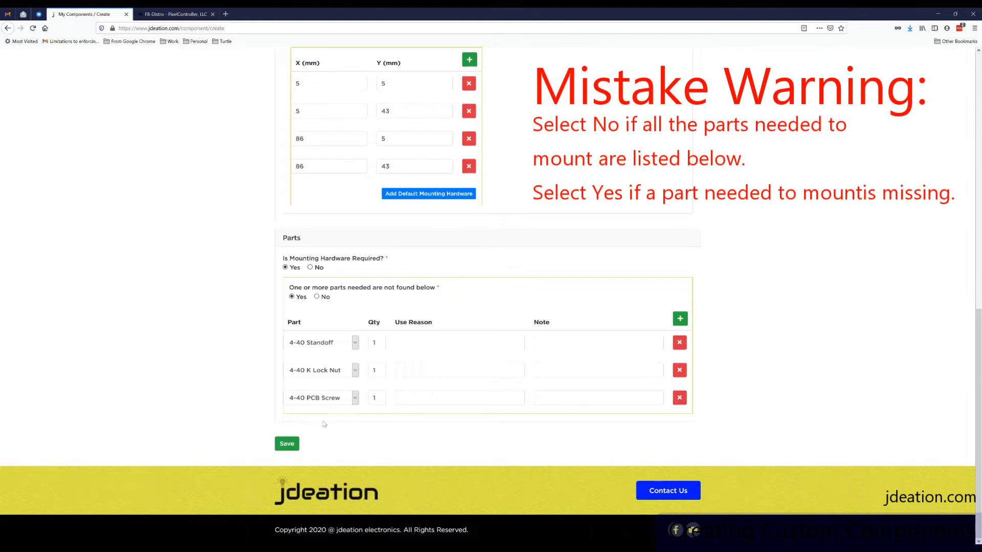
click(286, 443)
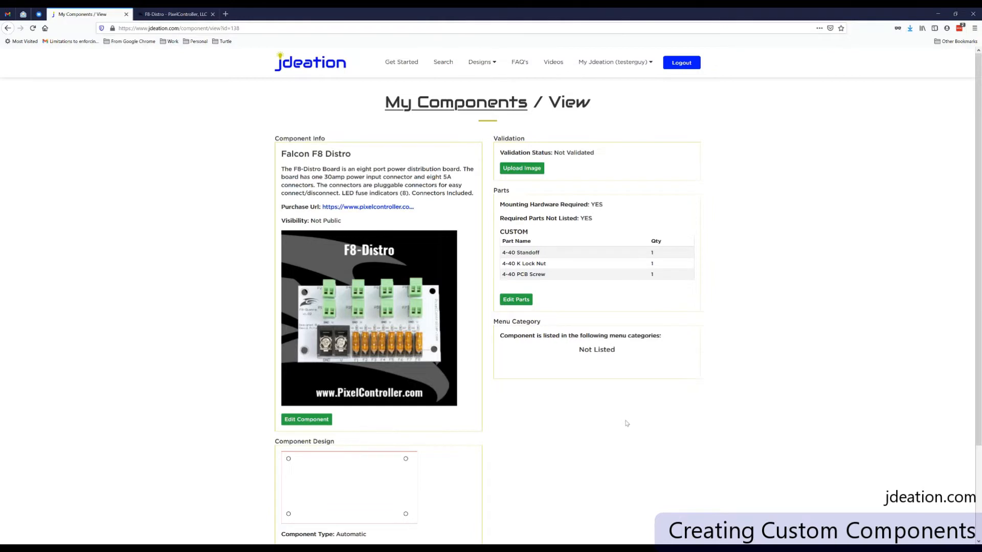
- Review the saved component's info, generated design, parts, menu category and validation status
scroll(627, 426, down, 2)
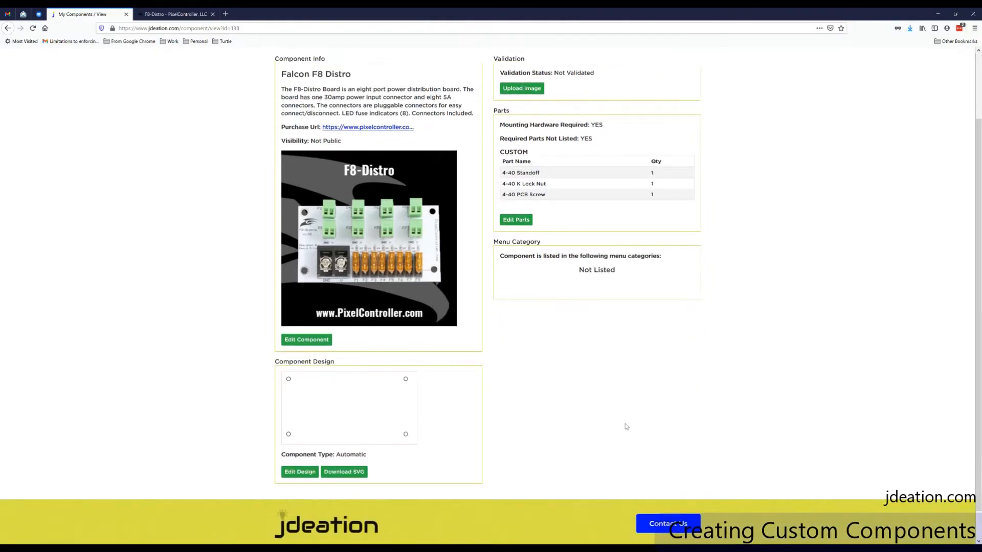
scroll(626, 426, up, 2)
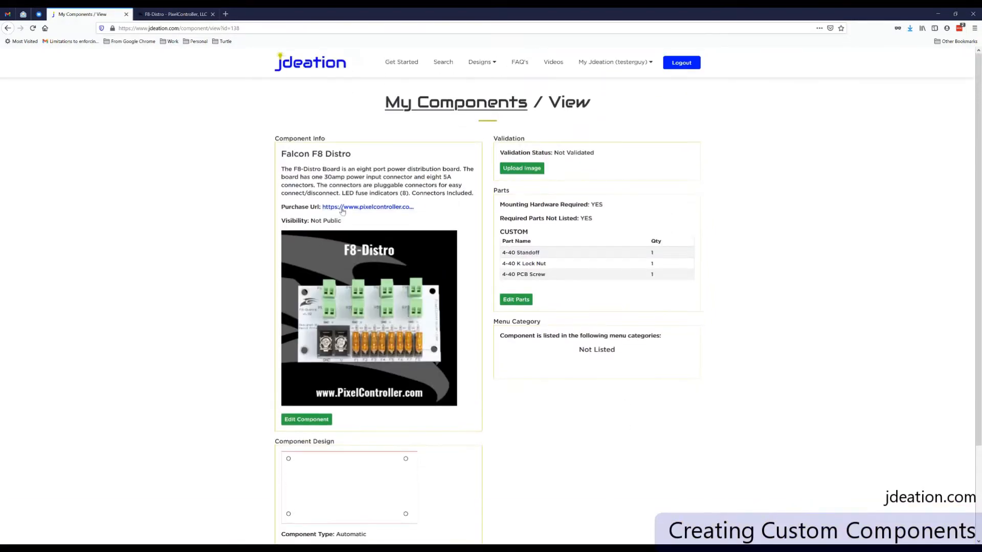
scroll(391, 333, down, 3)
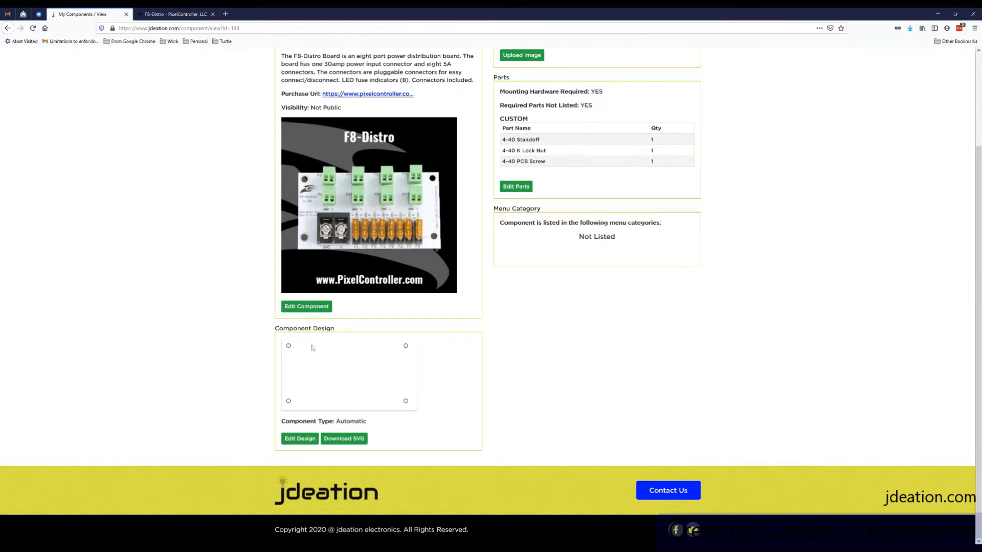
scroll(614, 362, up, 3)
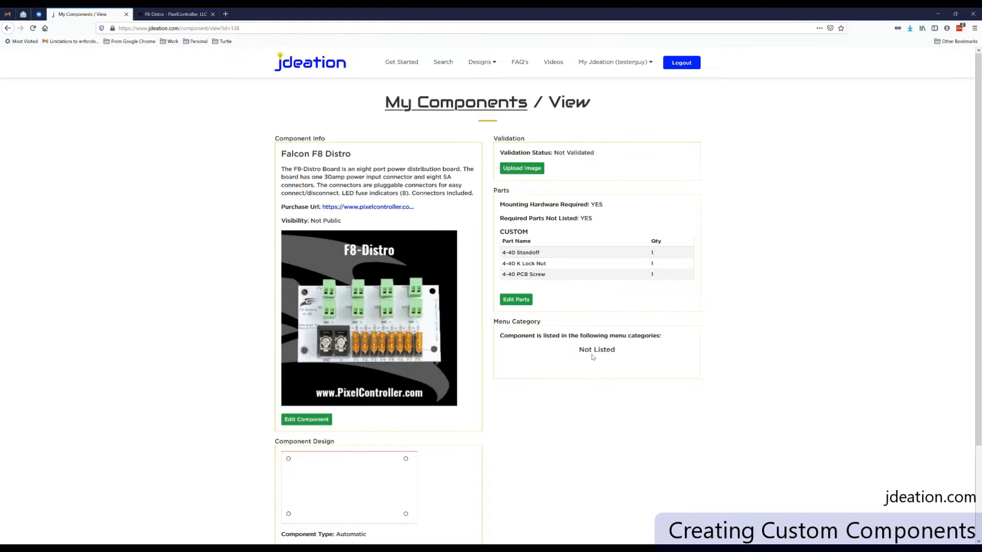
scroll(590, 353, down, 1)
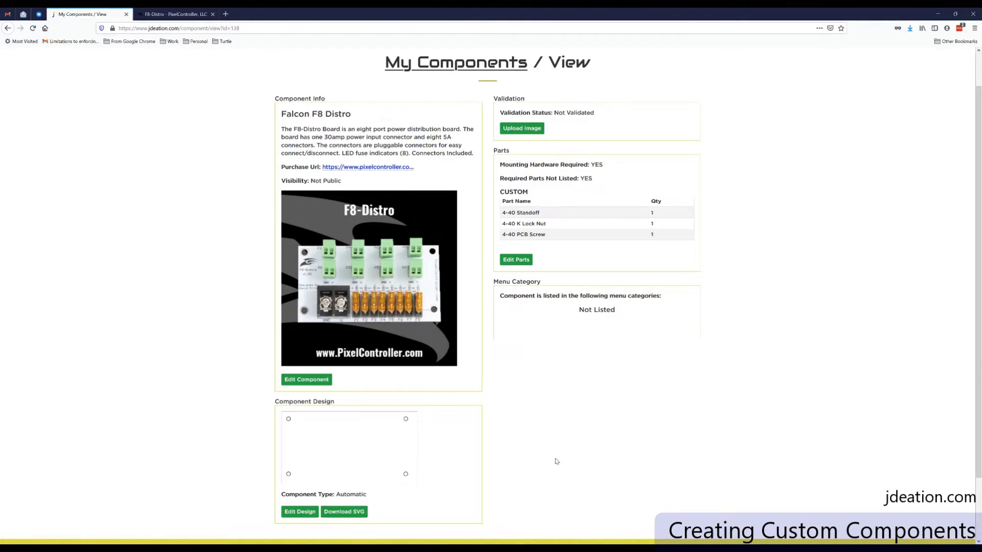
scroll(554, 462, up, 2)
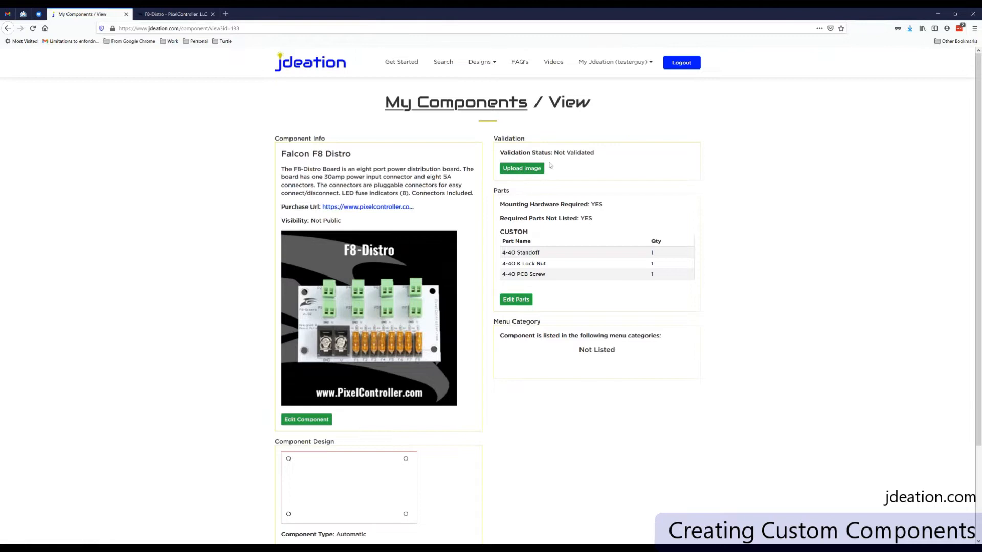
drag(555, 153, 593, 153)
- Open the component's validation page and save its validation PDF to Downloads as falcon-distro-component_validation.pdf
click(526, 175)
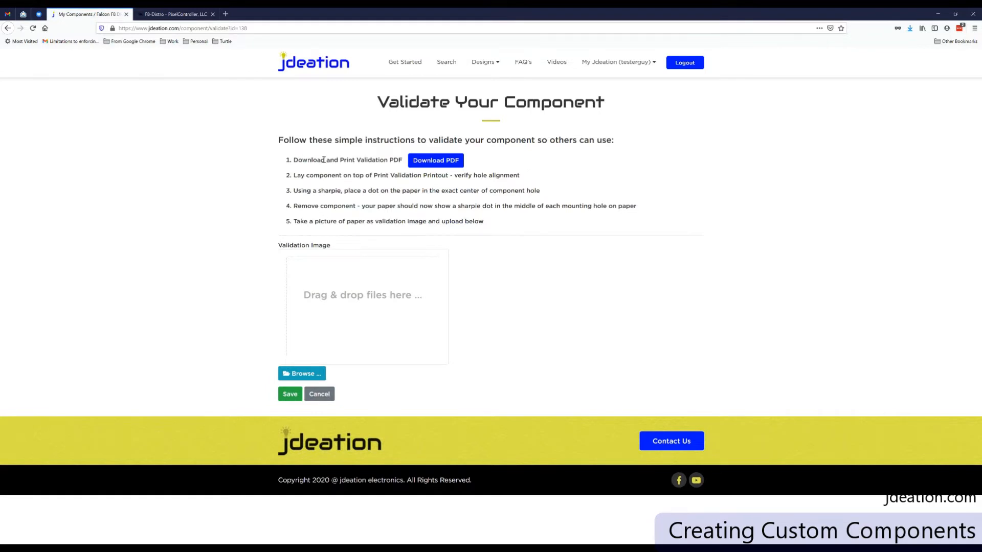
click(433, 161)
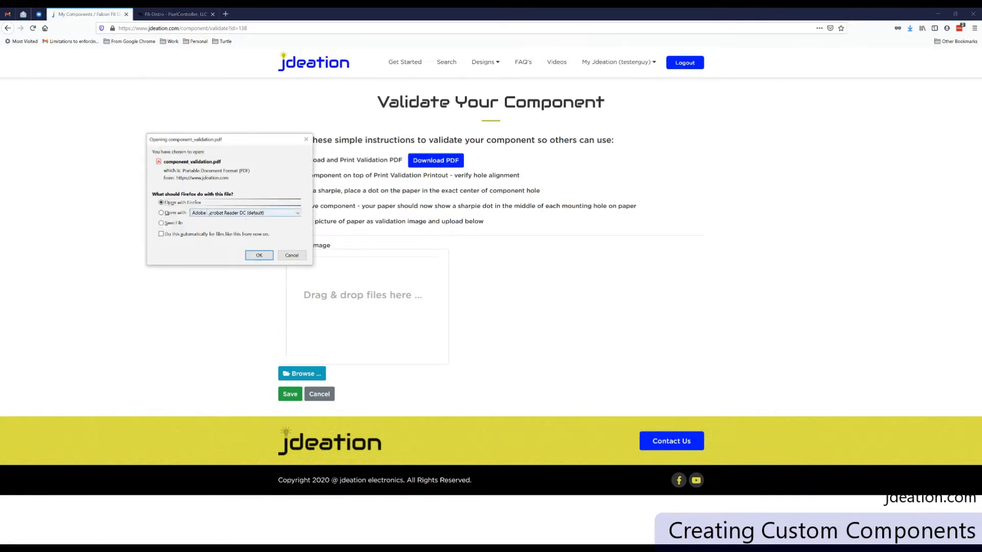
click(176, 224)
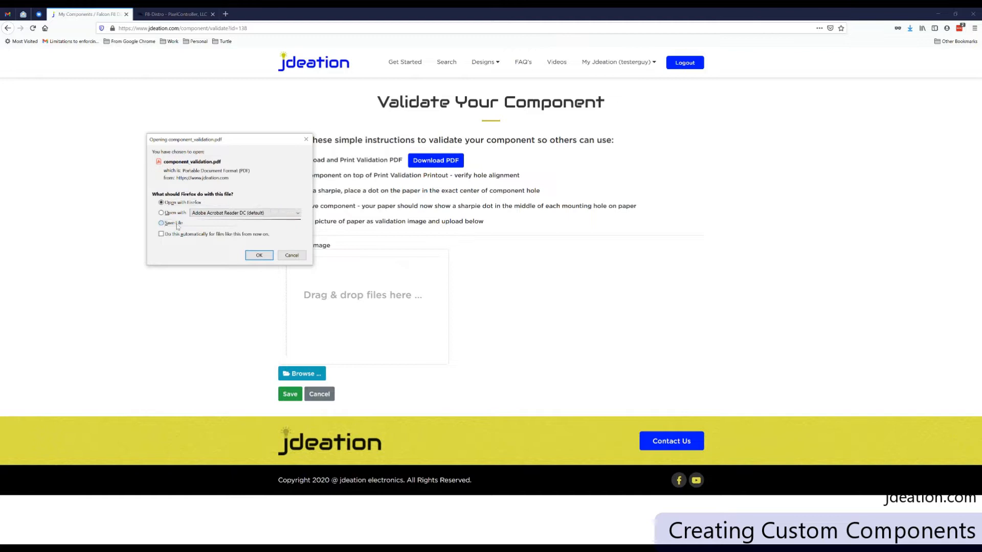
click(259, 259)
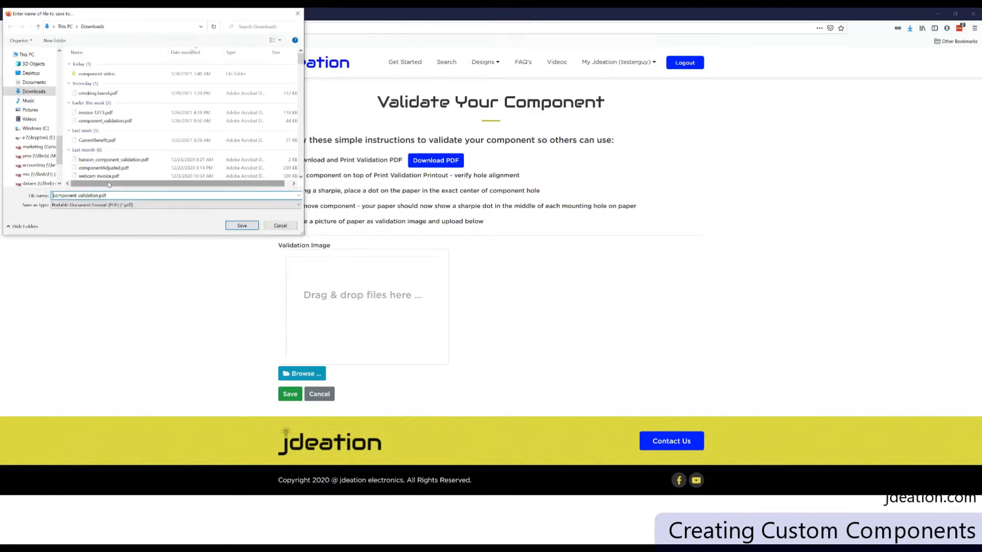
text(falcon distro)
click(244, 227)
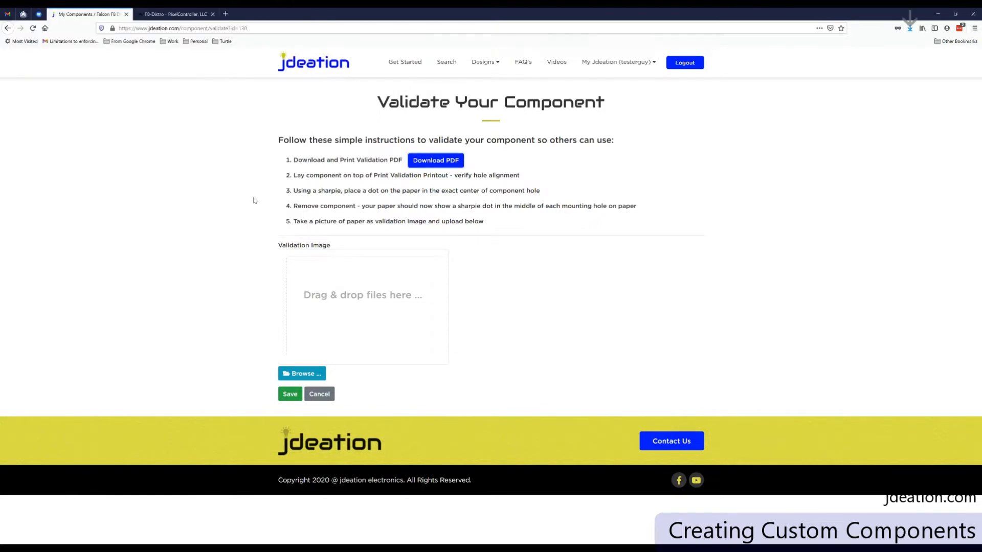
- Show the downloaded validation PDF in its folder and open it with Adobe Acrobat Reader DC
click(912, 29)
click(908, 49)
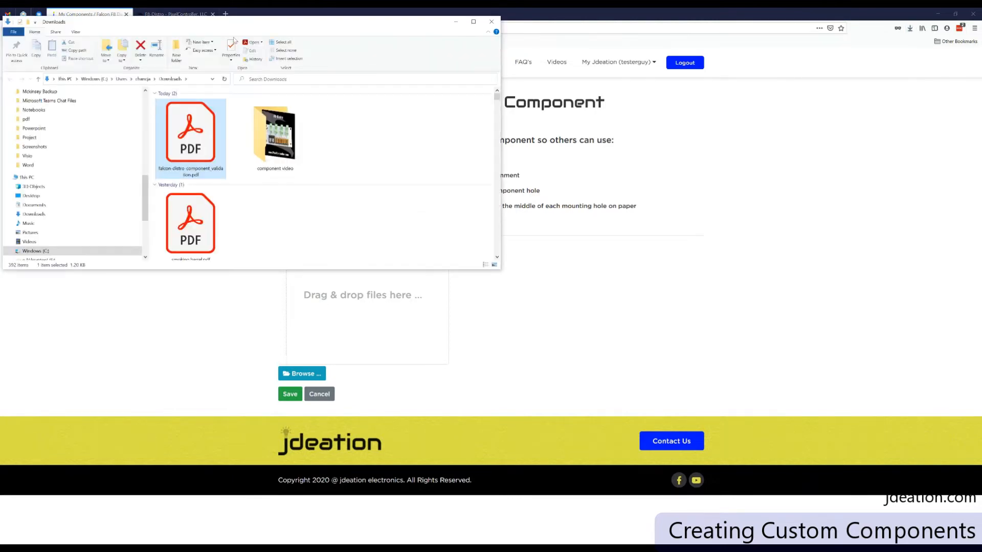
drag(207, 24, 257, 78)
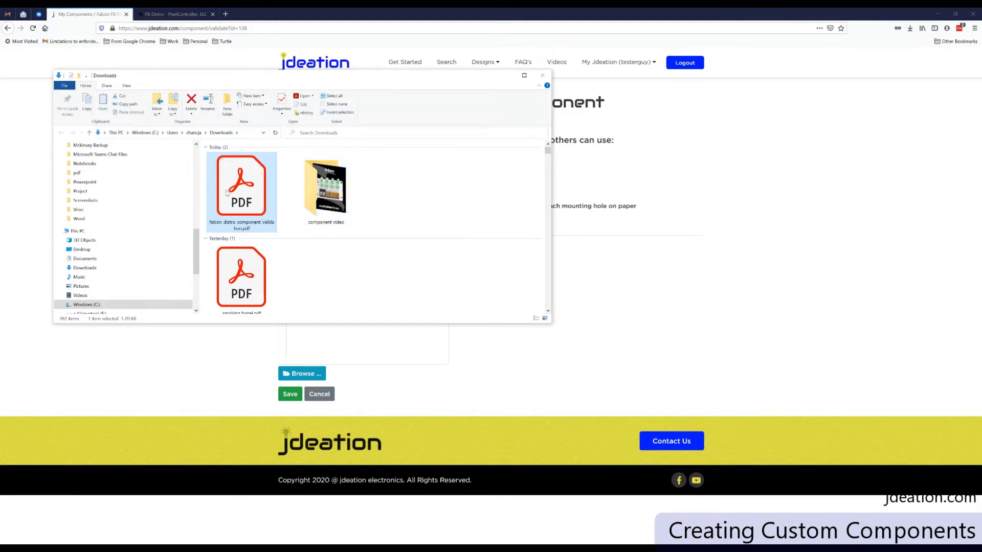
right_click(247, 192)
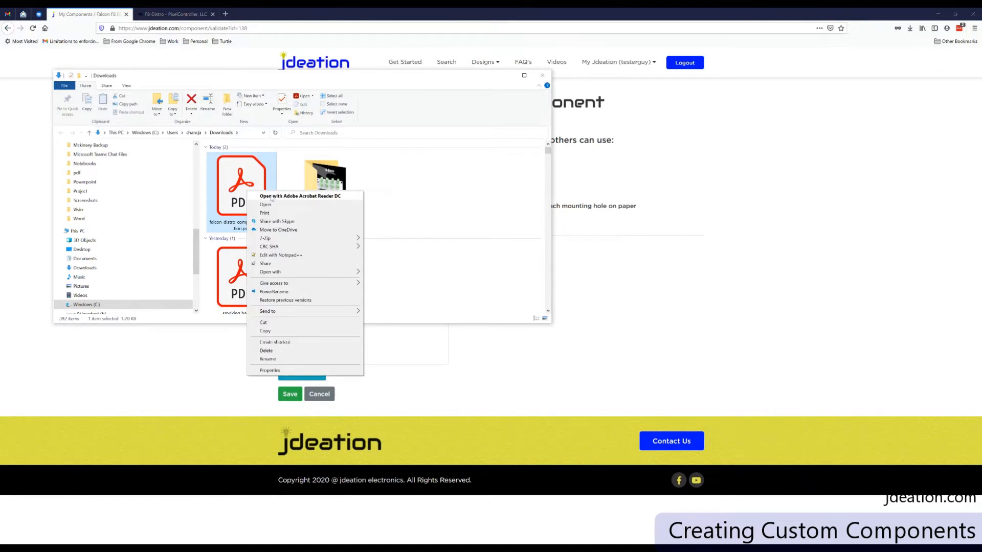
click(271, 197)
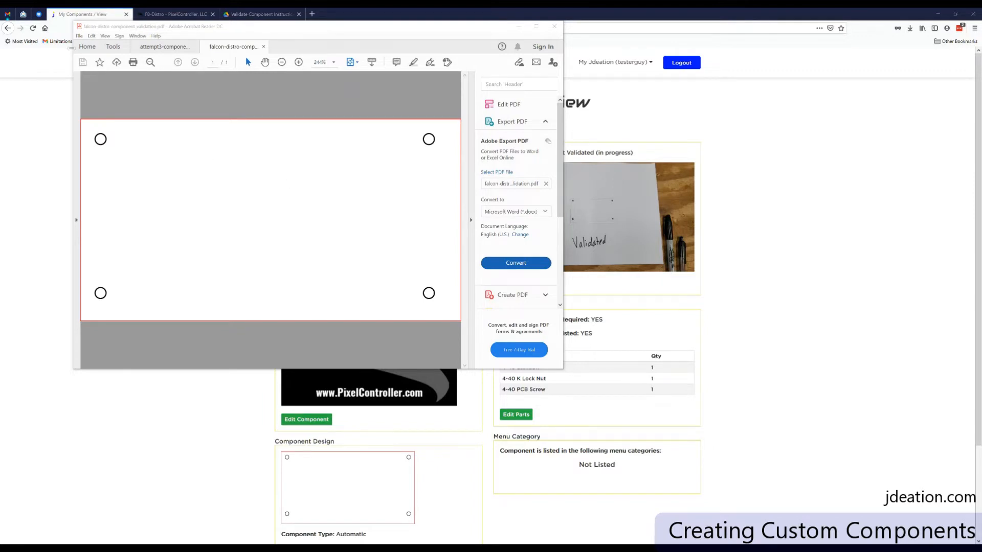
- Print the validation PDF at actual size on the Brother printer
click(79, 37)
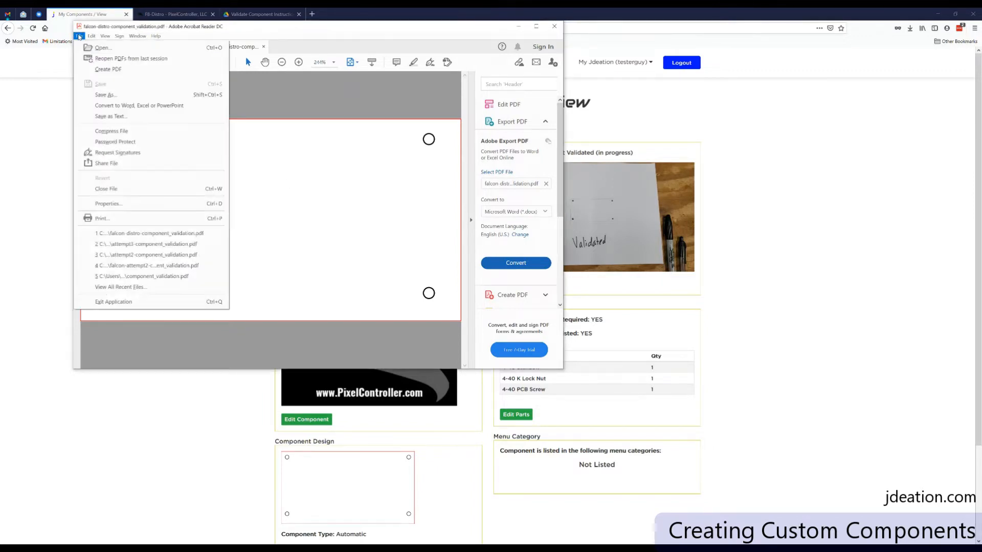
click(102, 219)
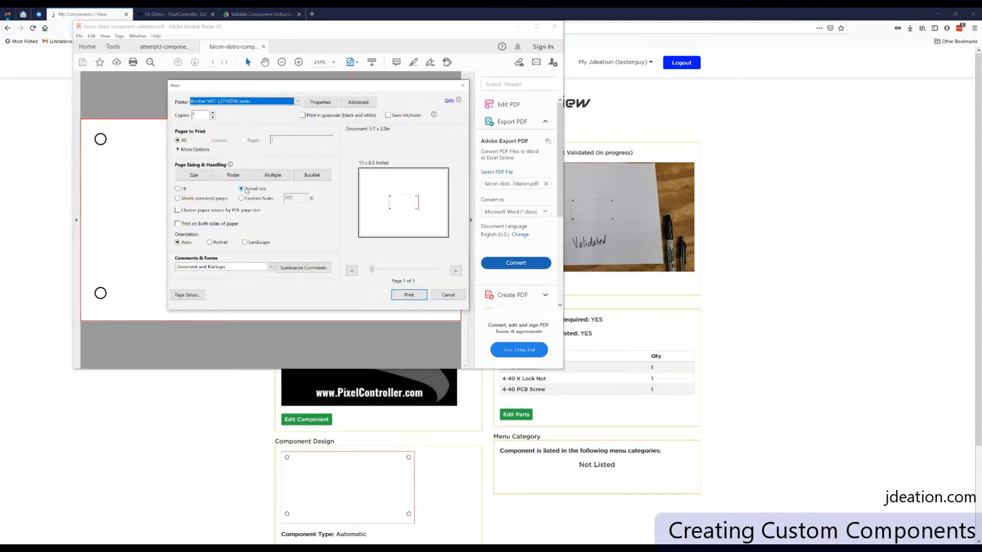
click(245, 189)
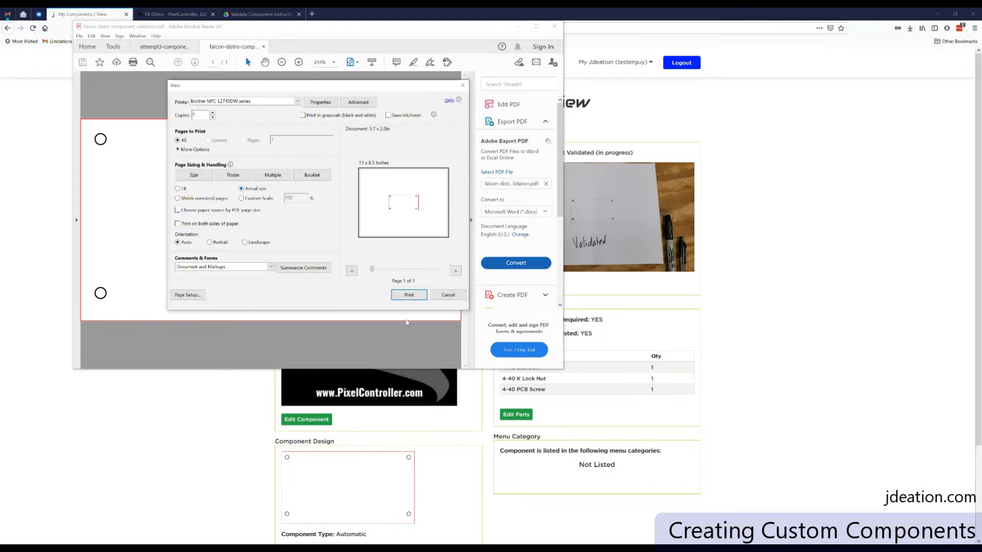
click(408, 295)
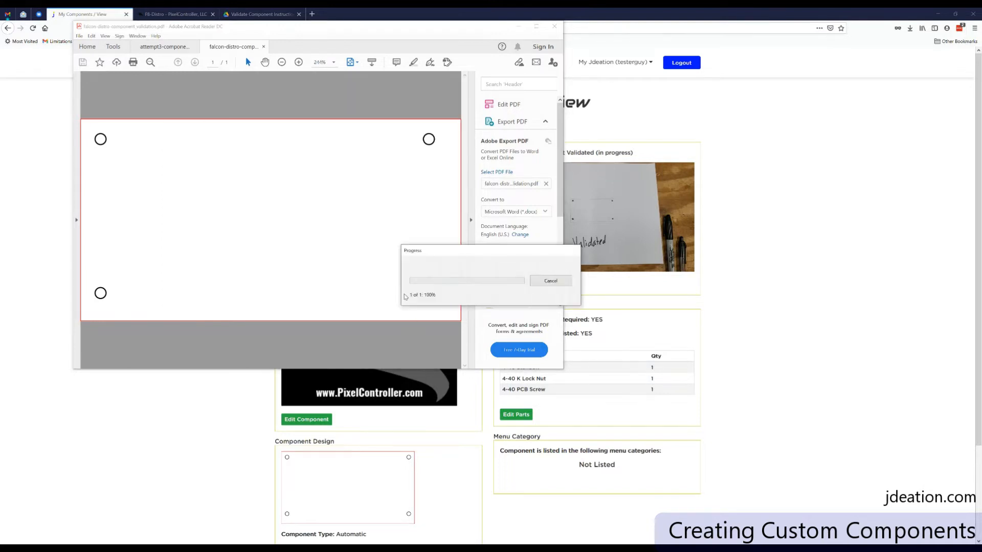